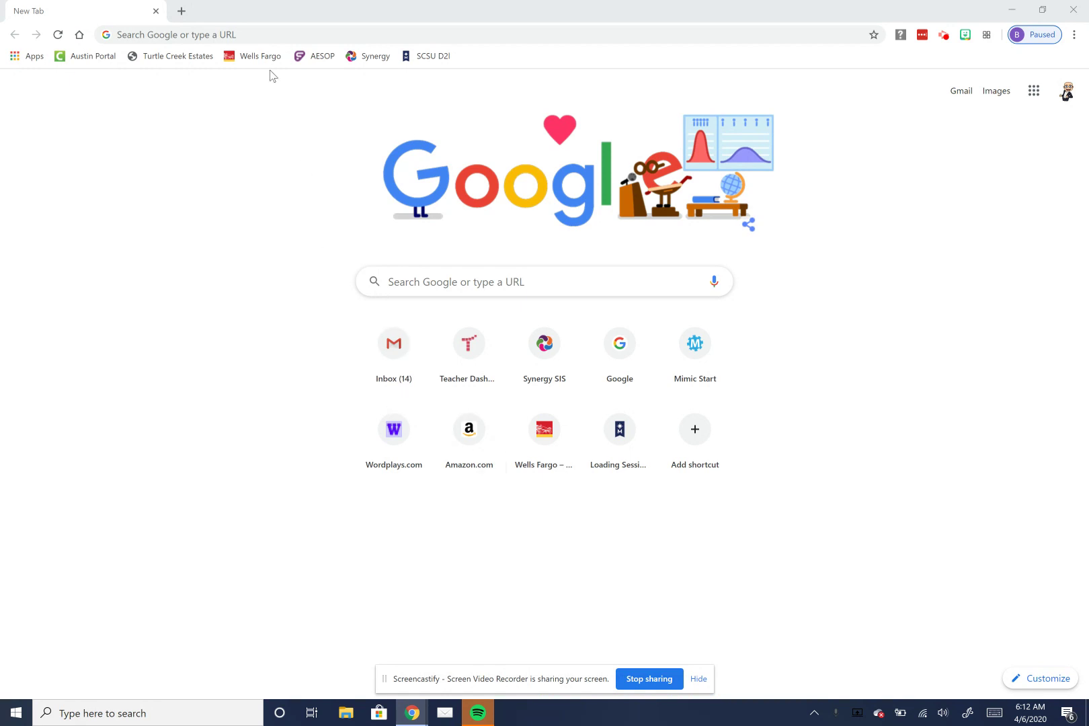
# Open the SketchUp for Schools web app at edu.sketchup.com/app.
pyautogui.click(257, 28)
pyautogui.write('edu')
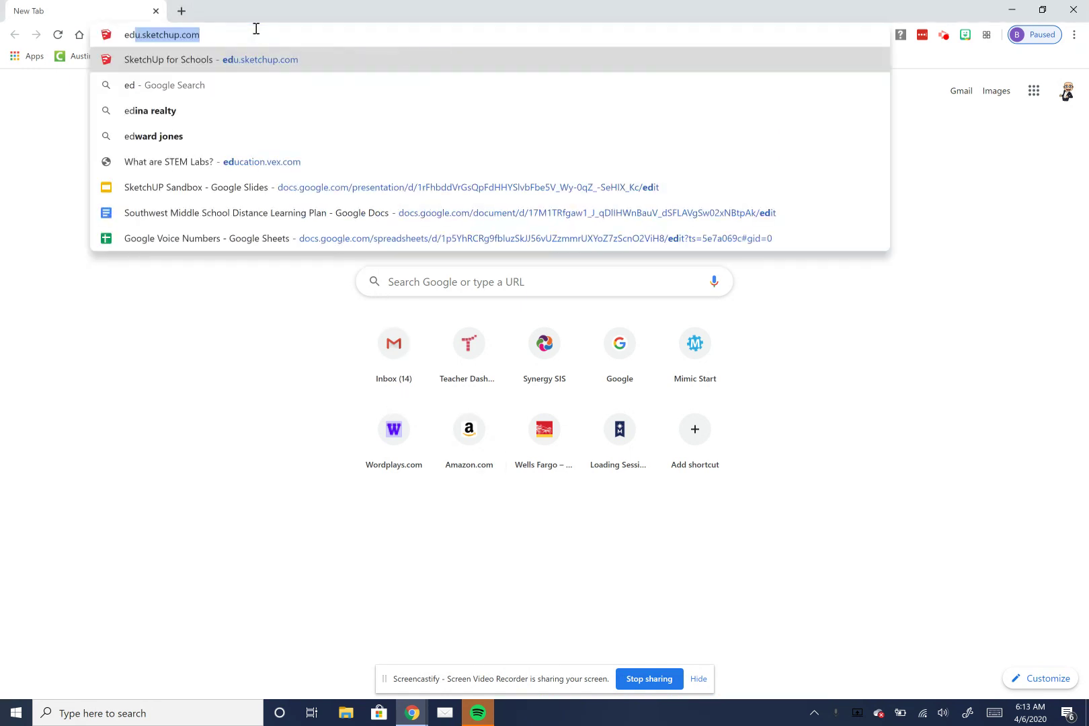
pyautogui.write('.sket')
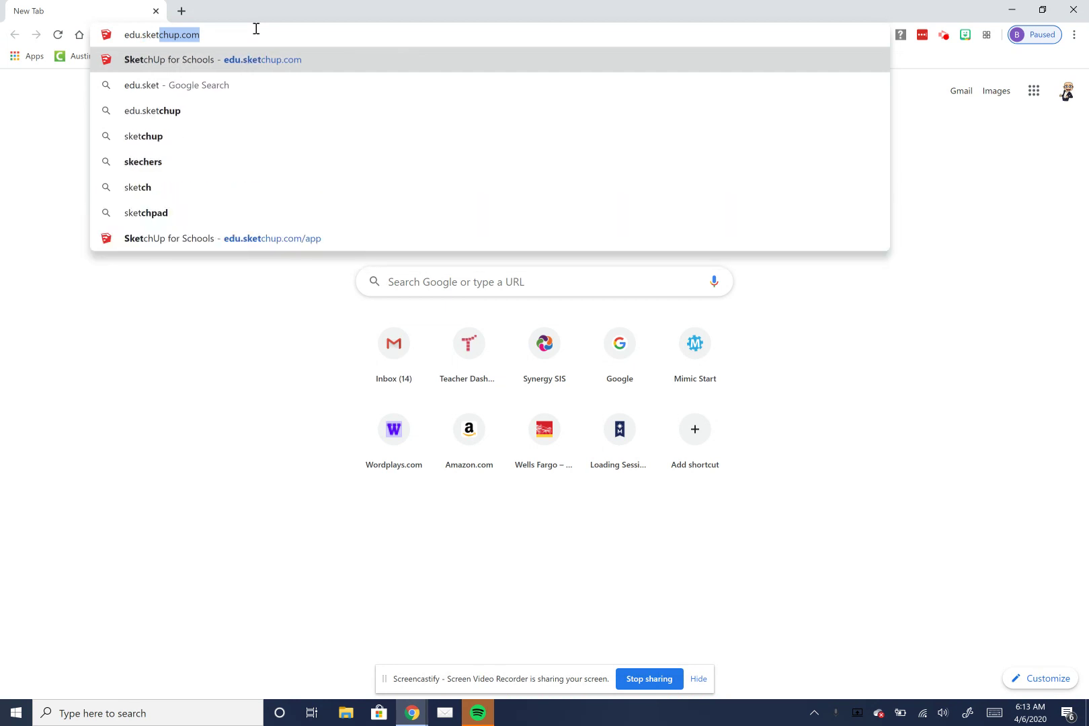
pyautogui.write('chip')
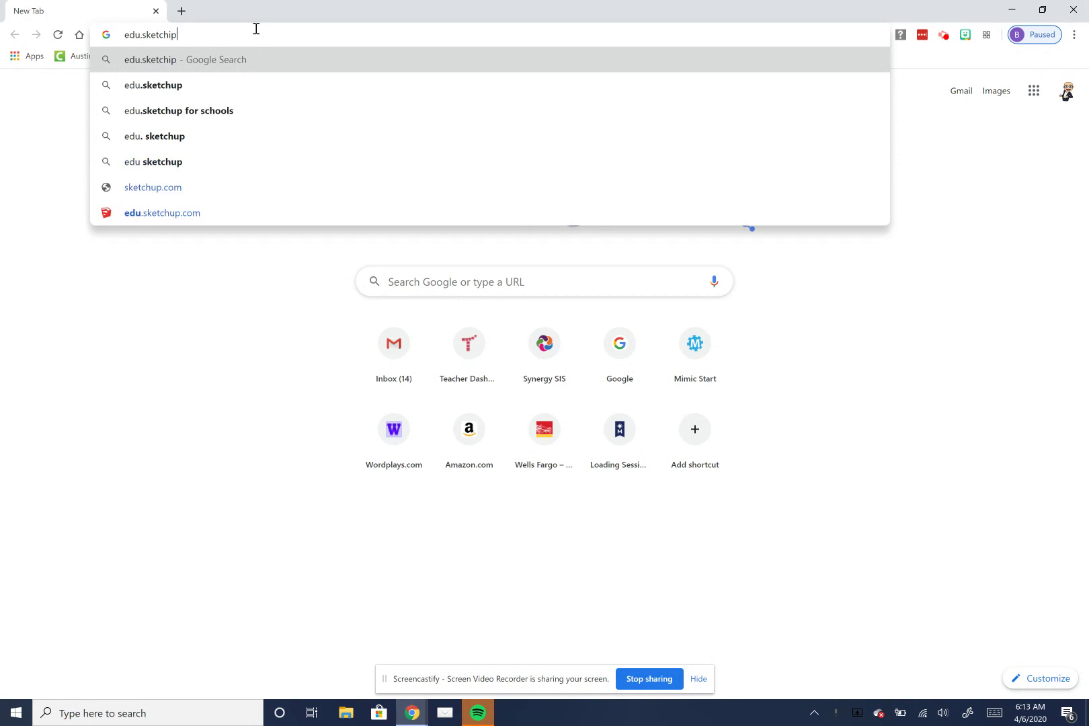
pyautogui.press('BackSpace')
pyautogui.press('BackSpace')
pyautogui.press('BackSpace')
pyautogui.write('hup.com')
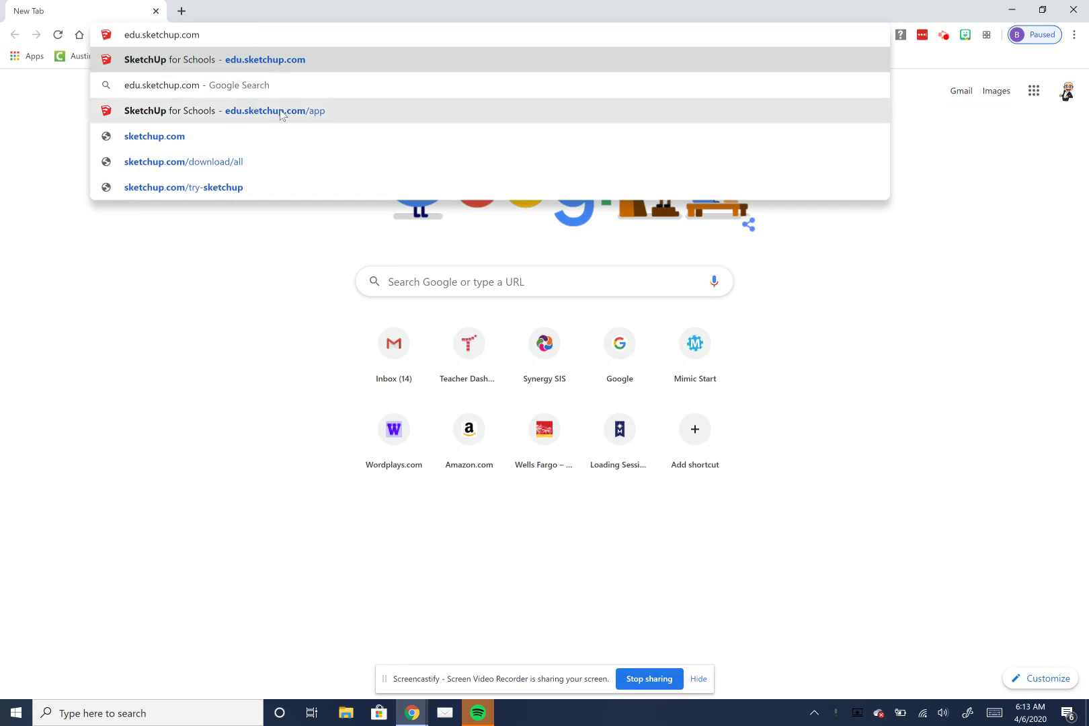
pyautogui.click(318, 113)
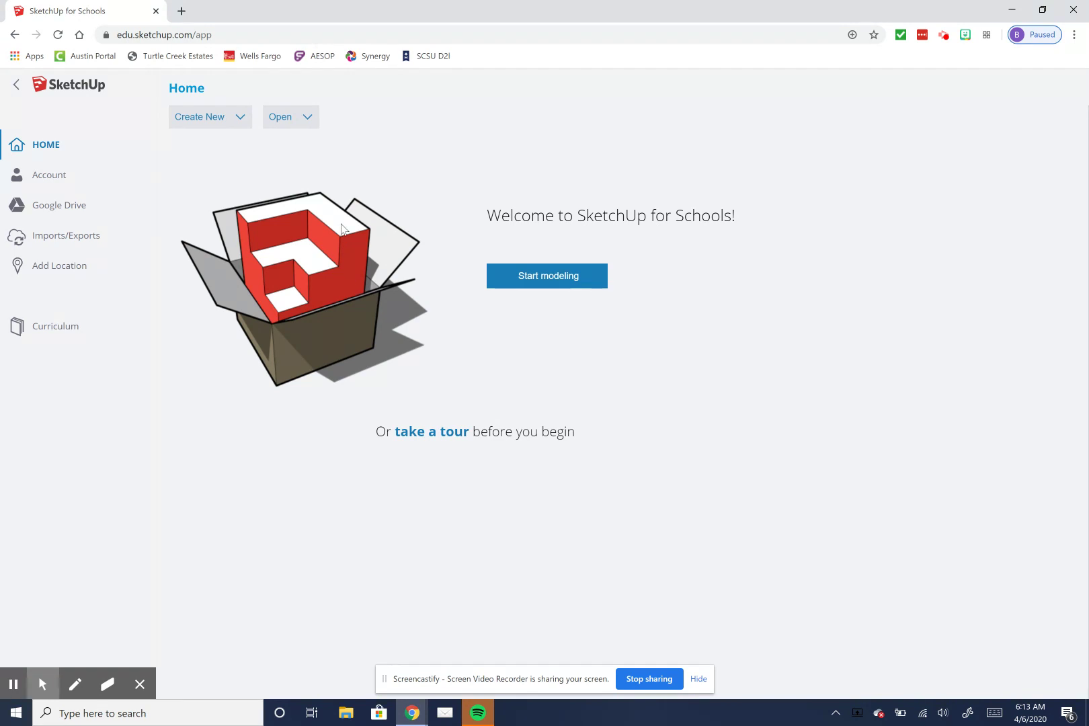
# Create a new model from Simple Template - Feet and Inches and name it with the owner's name followed by "Sandbox".
pyautogui.click(242, 127)
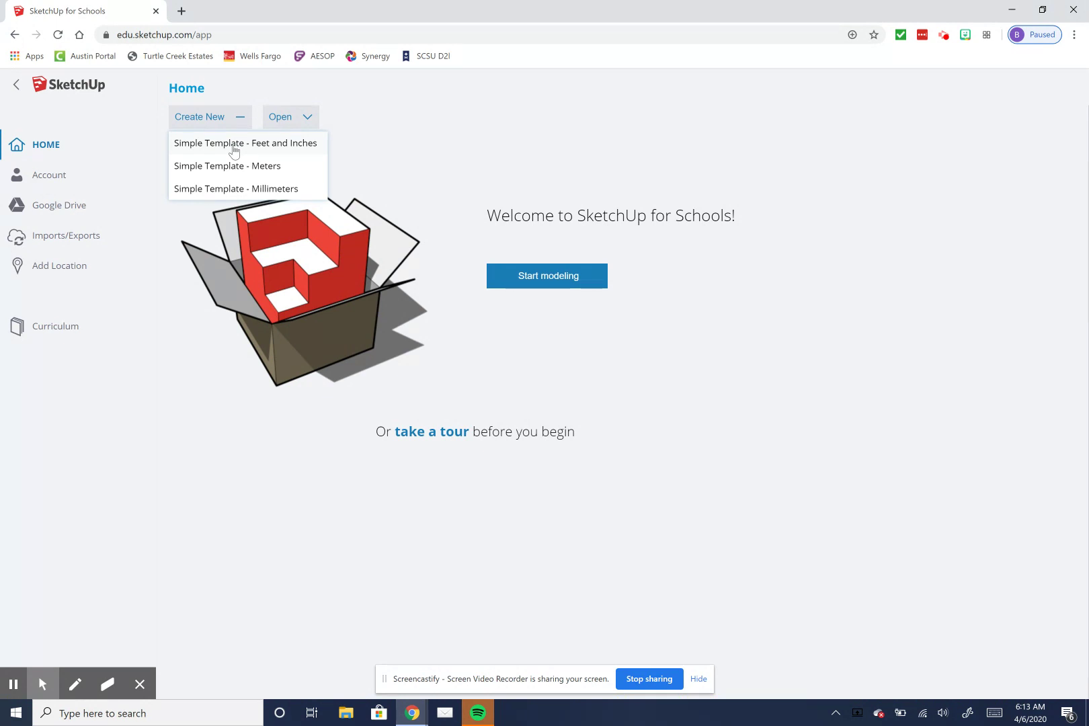
pyautogui.click(234, 147)
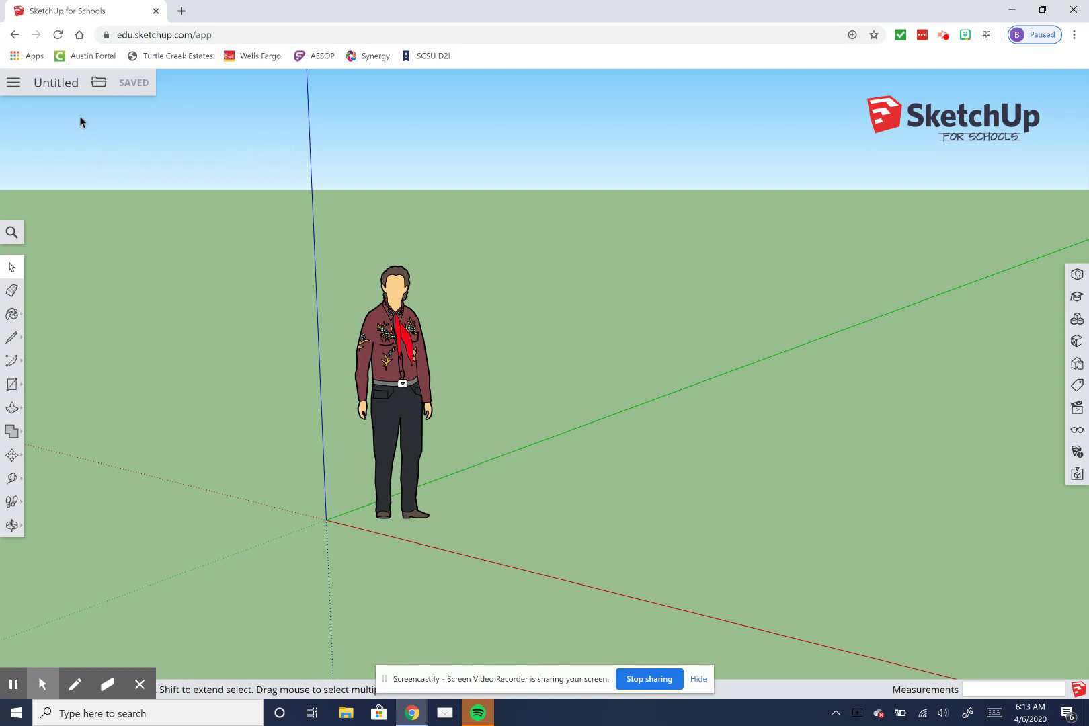
pyautogui.click(68, 94)
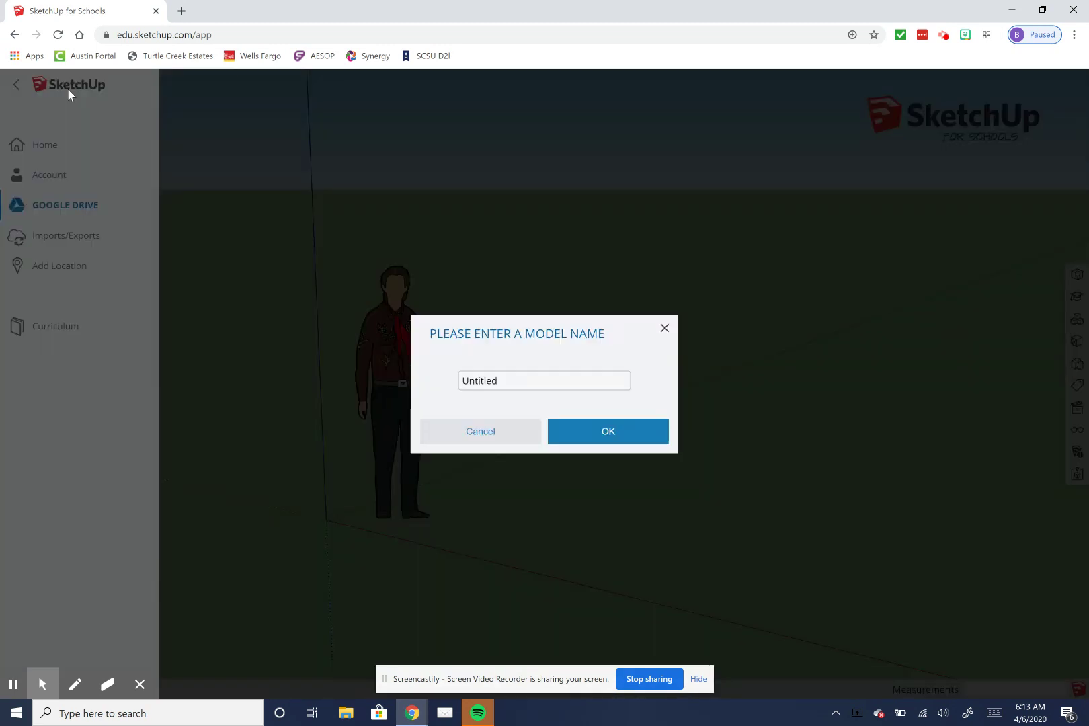
pyautogui.click(515, 380)
pyautogui.press('BackSpace')
pyautogui.press('BackSpace')
pyautogui.press('BackSpace')
pyautogui.press('BackSpace')
pyautogui.press('BackSpace')
pyautogui.press('BackSpace')
pyautogui.press('BackSpace')
pyautogui.press('BackSpace')
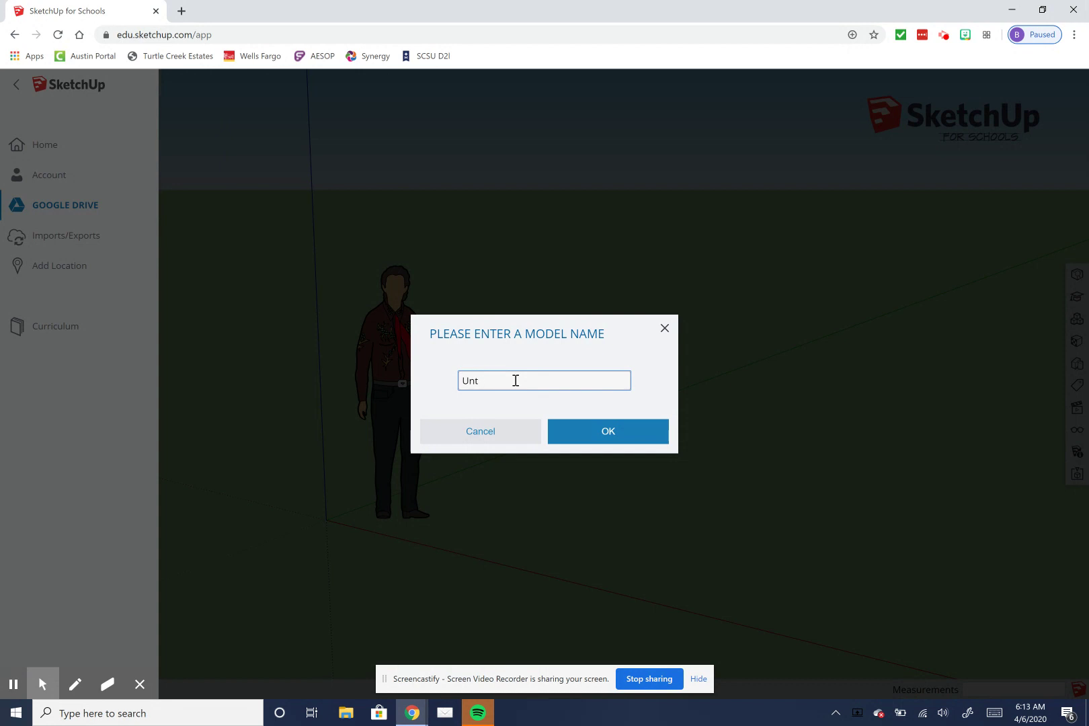
pyautogui.write('BurkeSandbox')
pyautogui.click(601, 431)
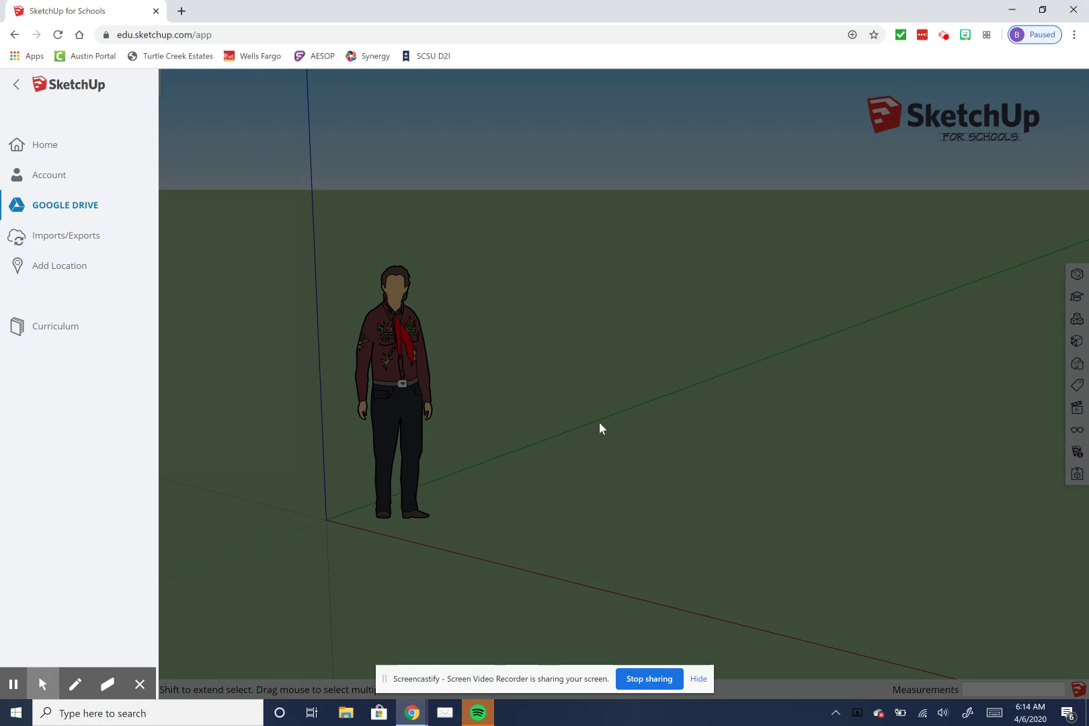
# Save the model in the Google Drive folder named Sketchup.
pyautogui.hotkey('ctrl', 's')
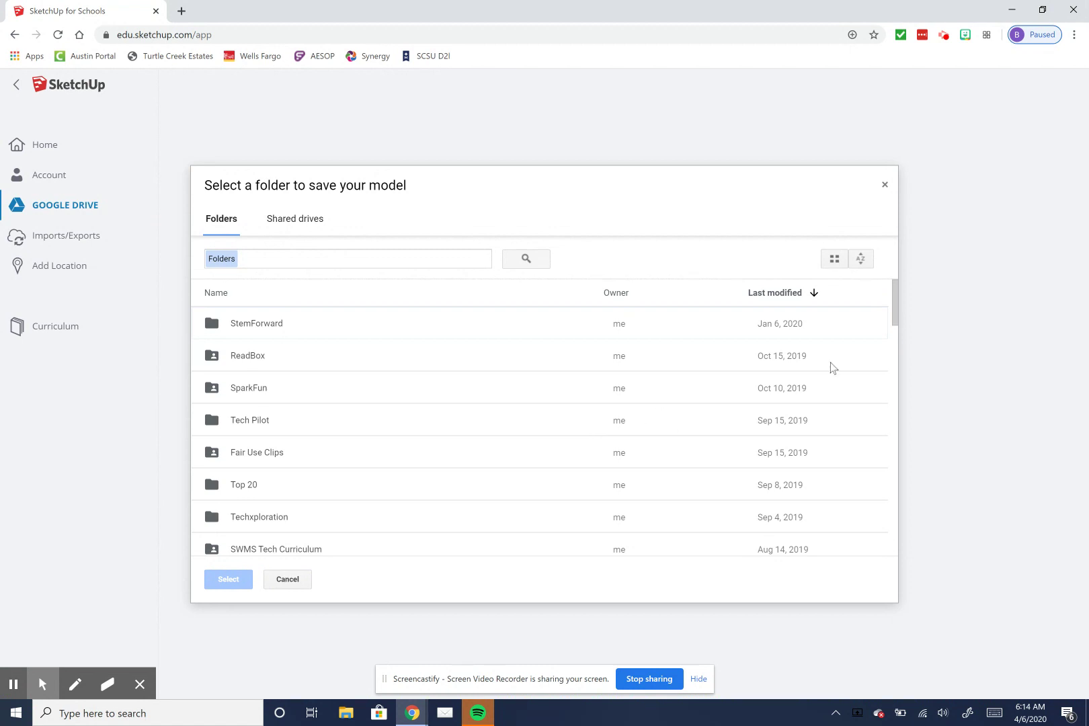
pyautogui.moveTo(894, 302); pyautogui.dragTo(892, 415)
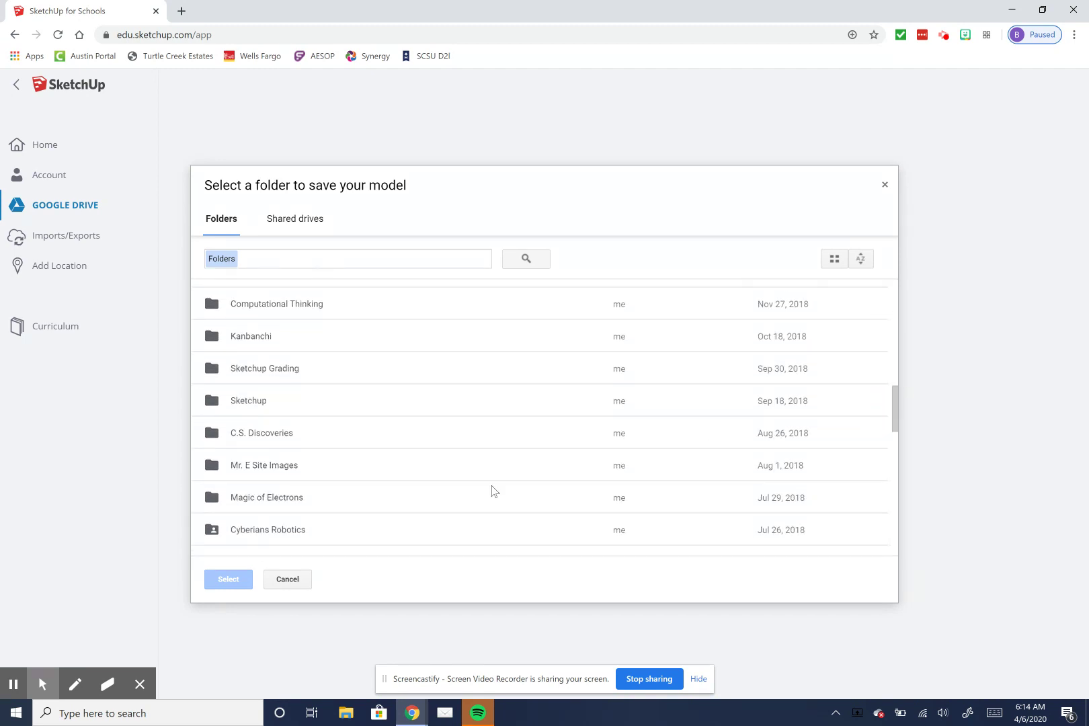
pyautogui.click(321, 400)
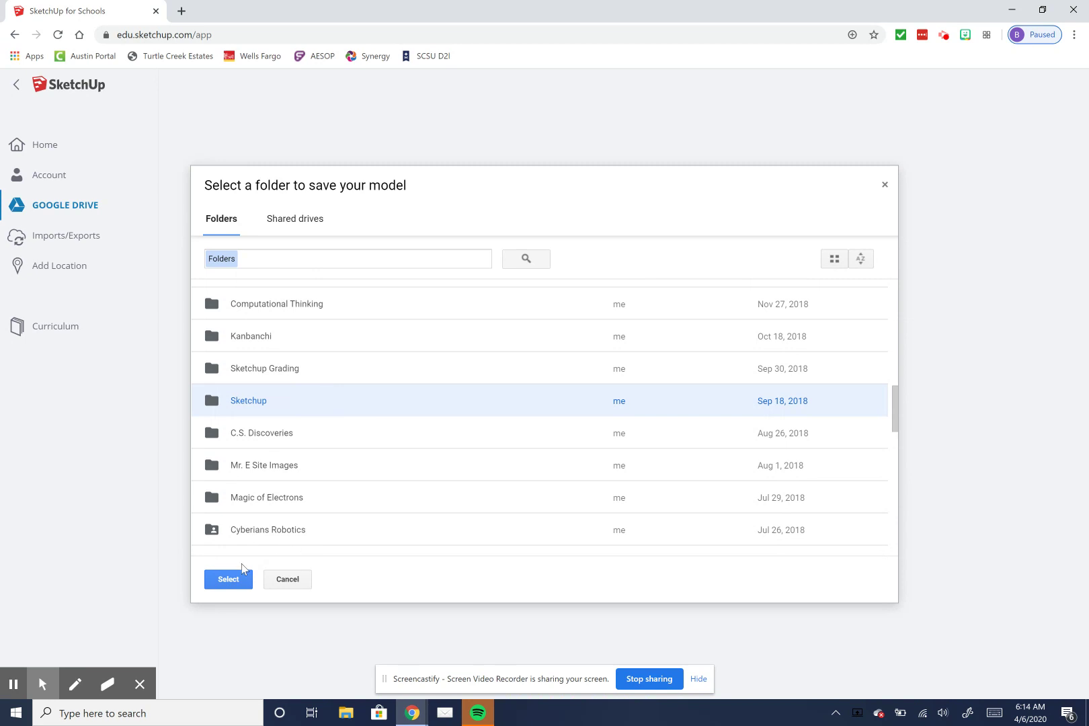
pyautogui.click(229, 580)
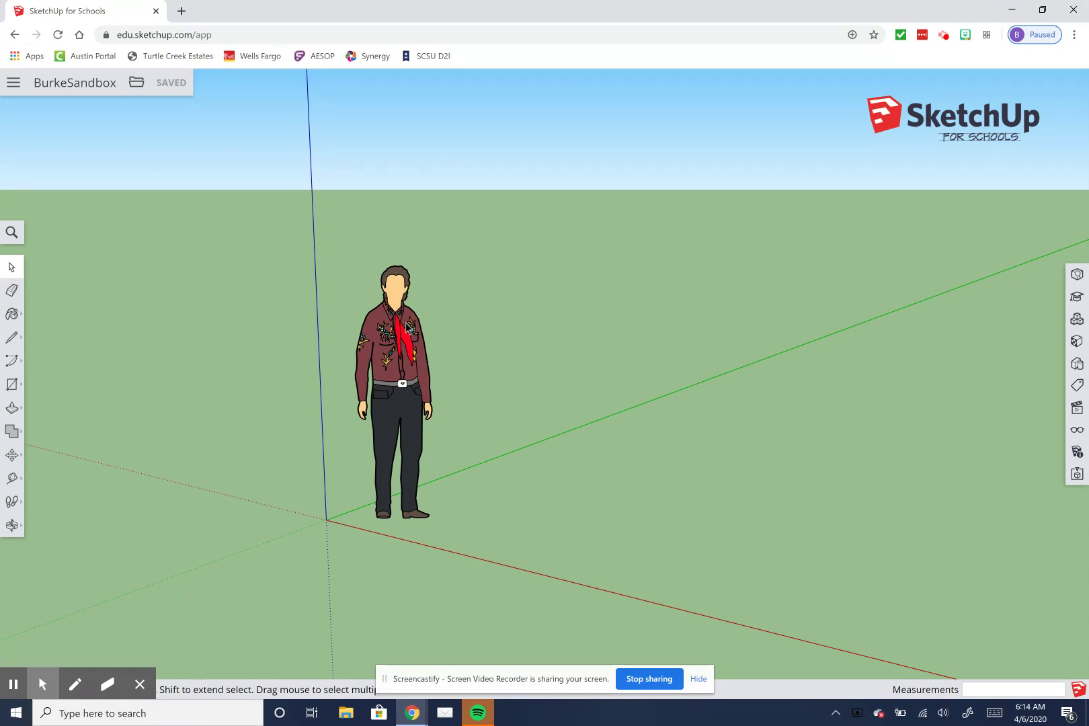
# Delete the default standing person figure from the model.
pyautogui.click(407, 328)
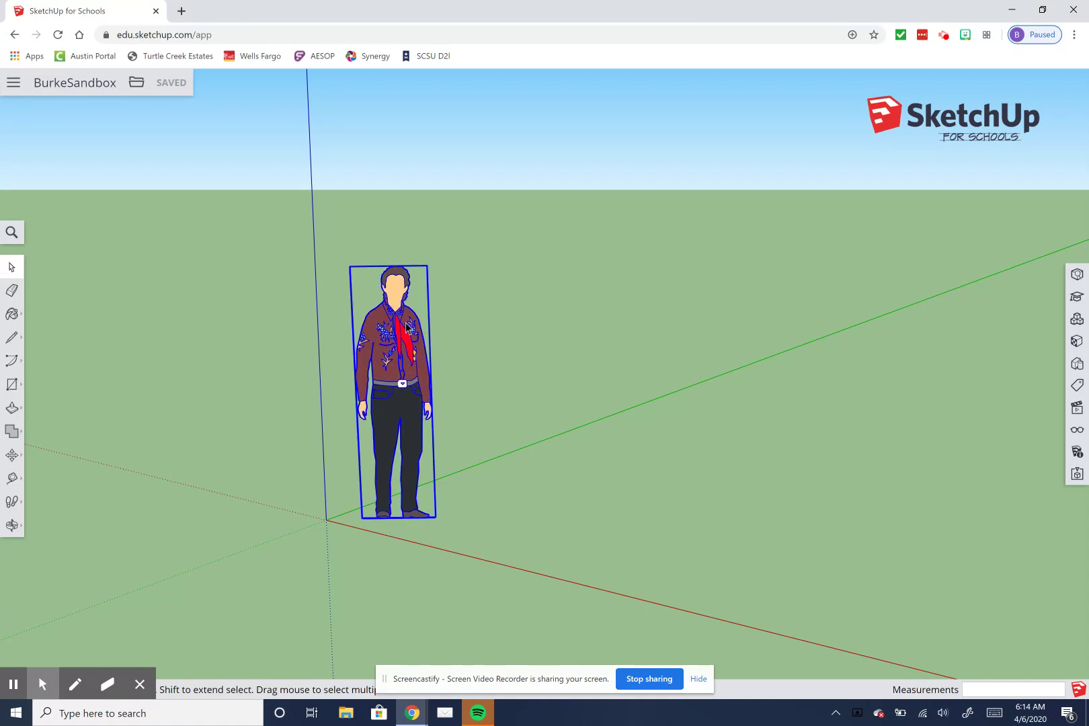
pyautogui.press('Delete')
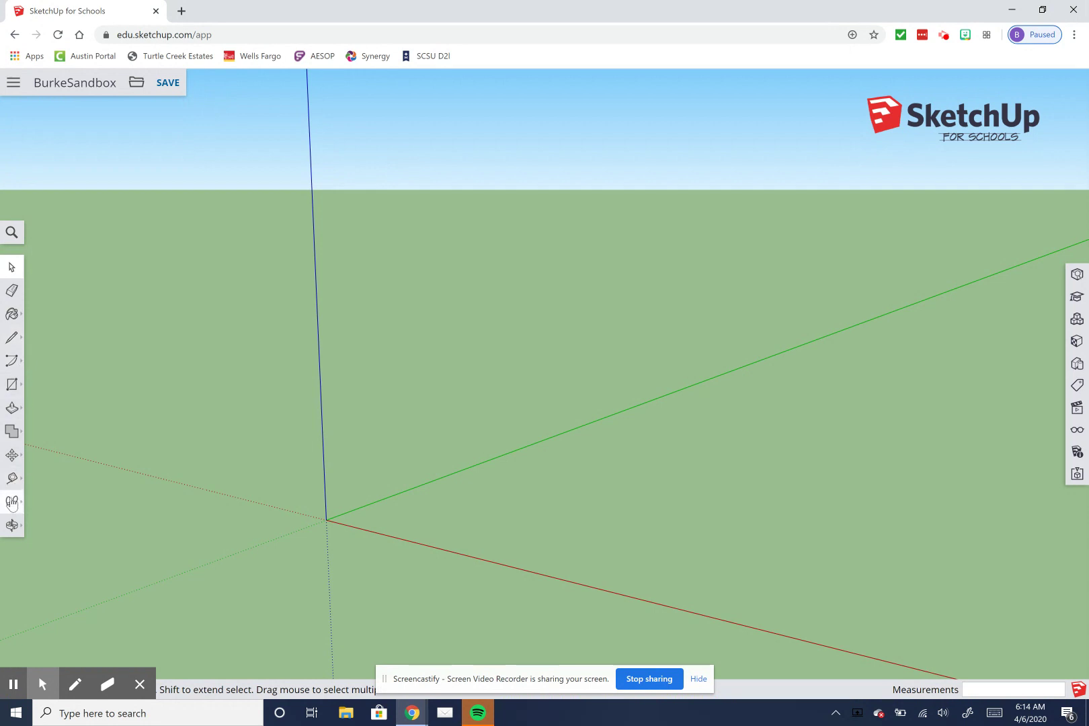
# Draw a flat circle centered on the origin with a radius of 36 inches.
pyautogui.click(14, 388)
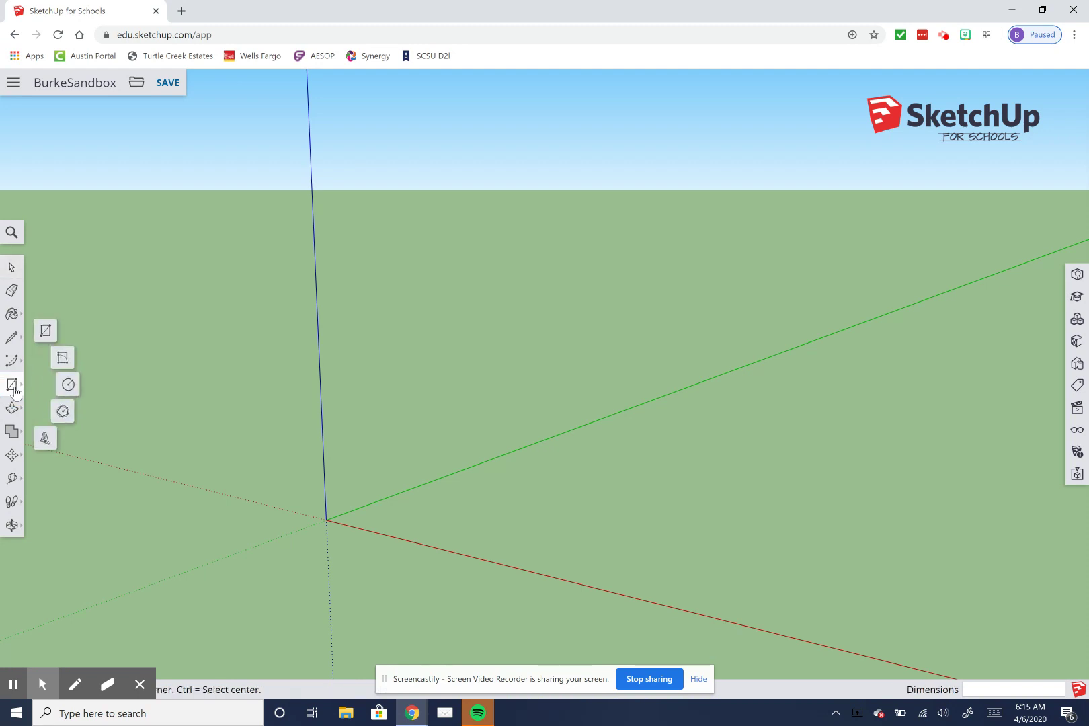
pyautogui.click(68, 386)
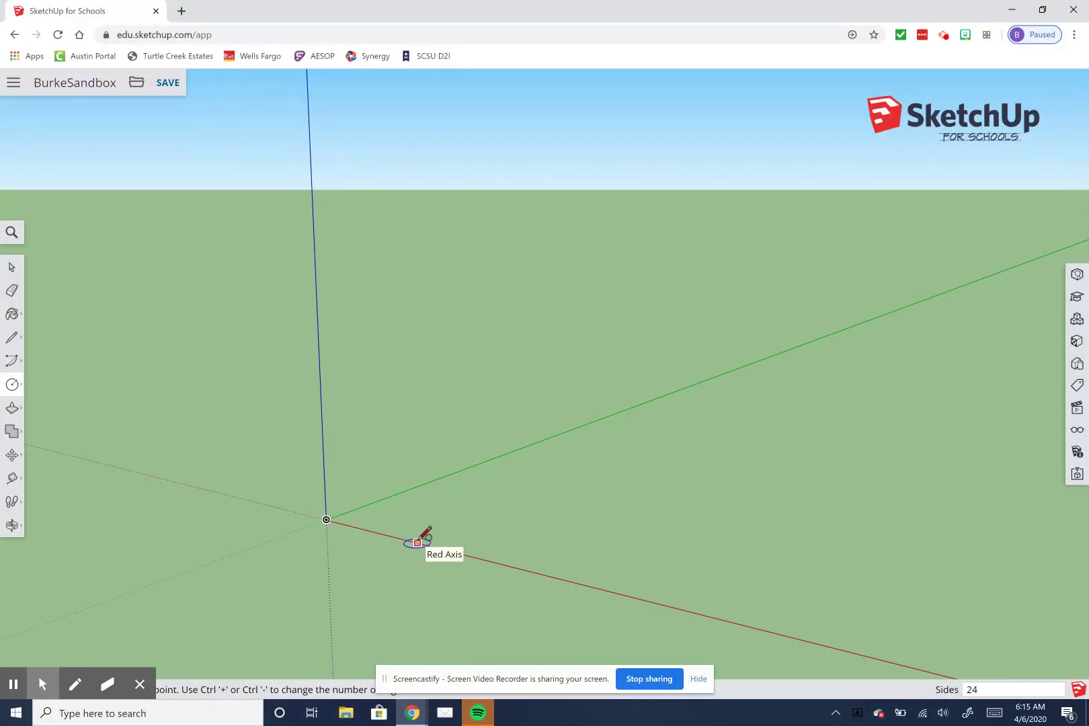
pyautogui.click(326, 520)
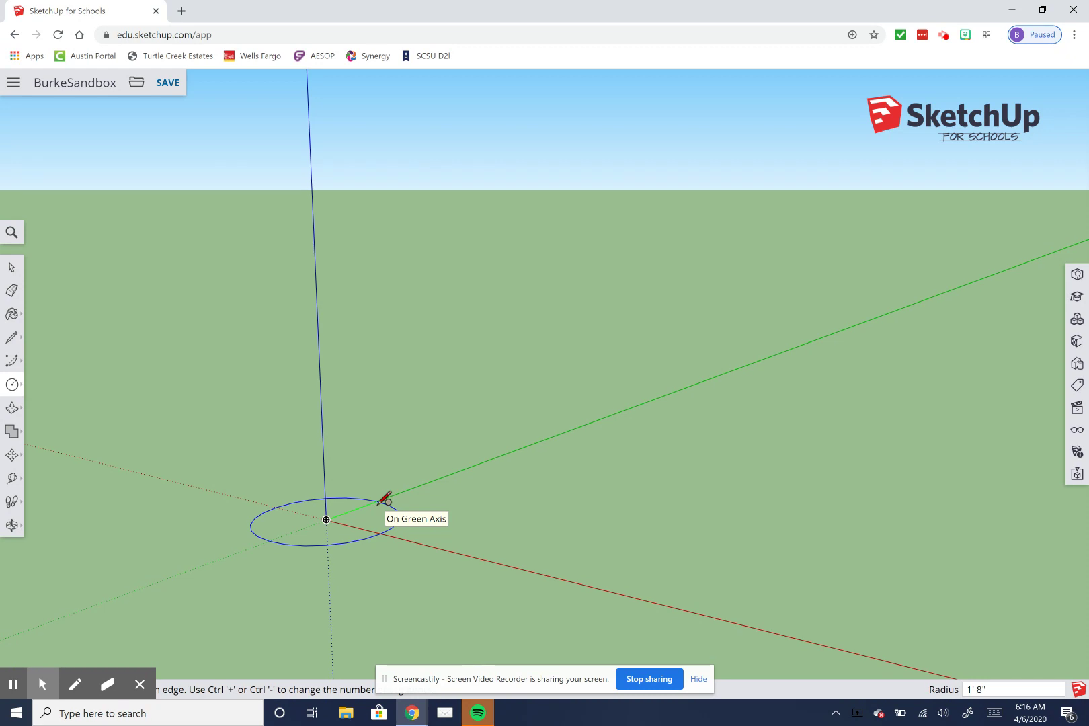
pyautogui.write('36')
pyautogui.press('Return')
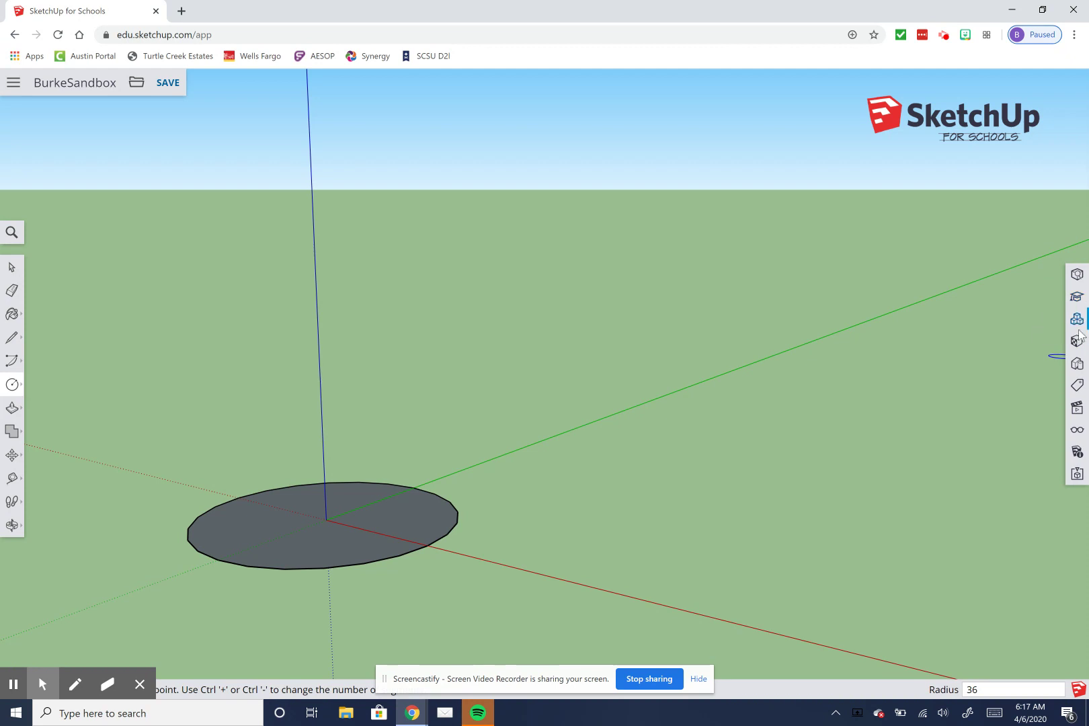
# In top view, draw four circles of about 9 3/8" radius centered where the large circle's edge crosses the red and green axes.
pyautogui.click(1075, 411)
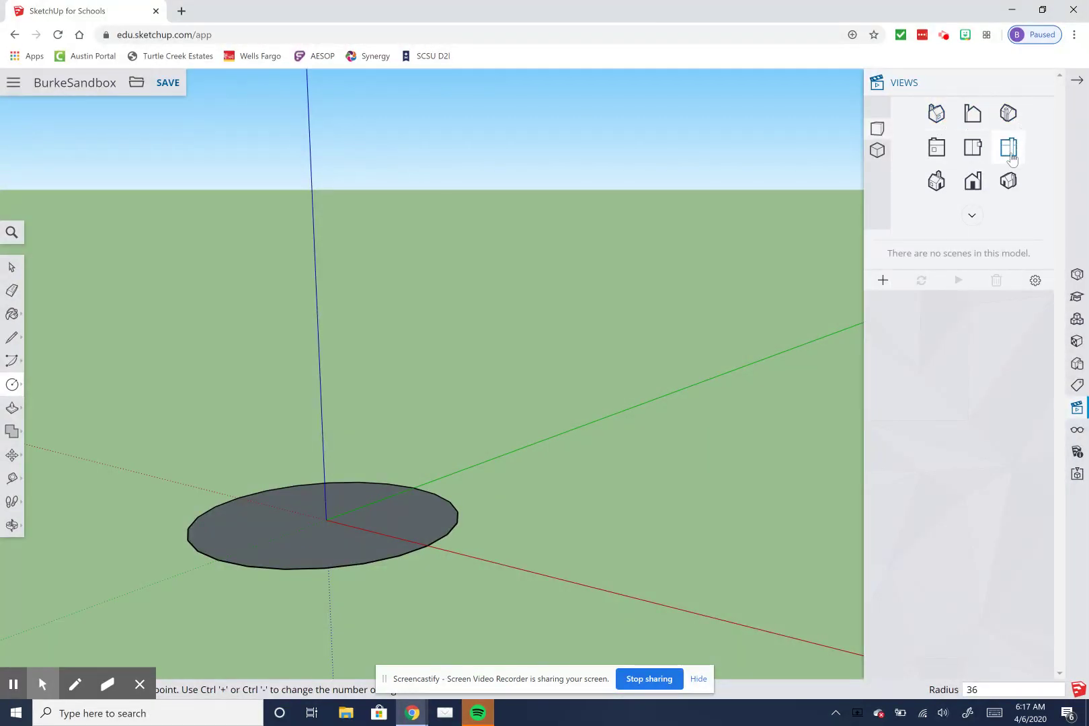
pyautogui.click(973, 152)
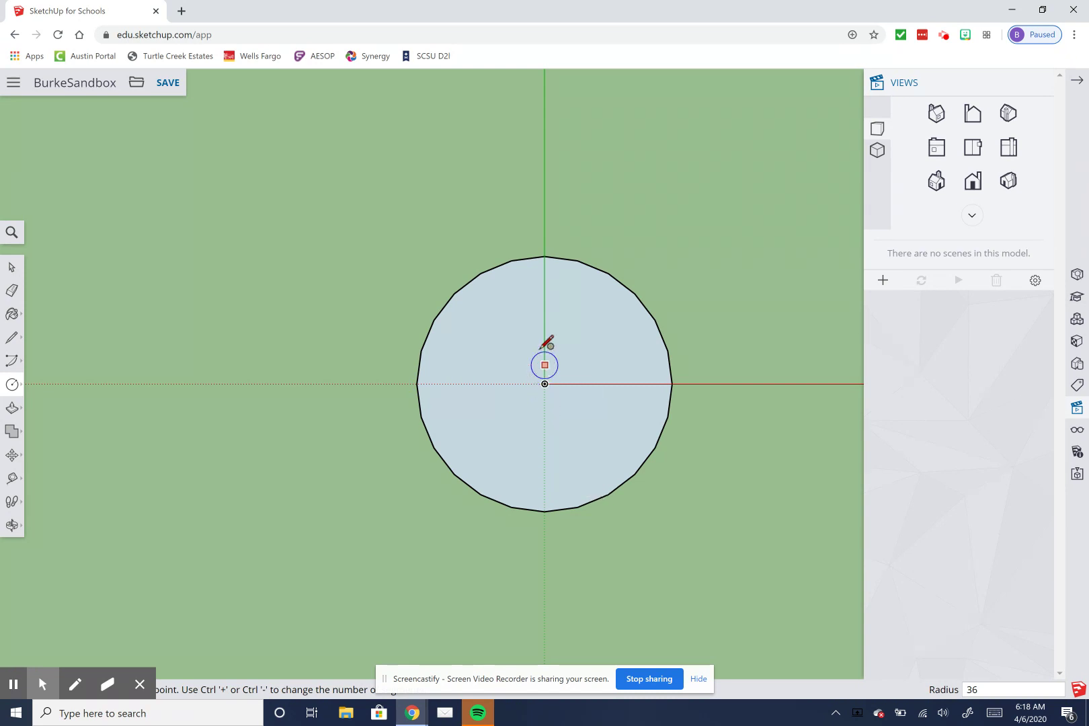
pyautogui.click(545, 256)
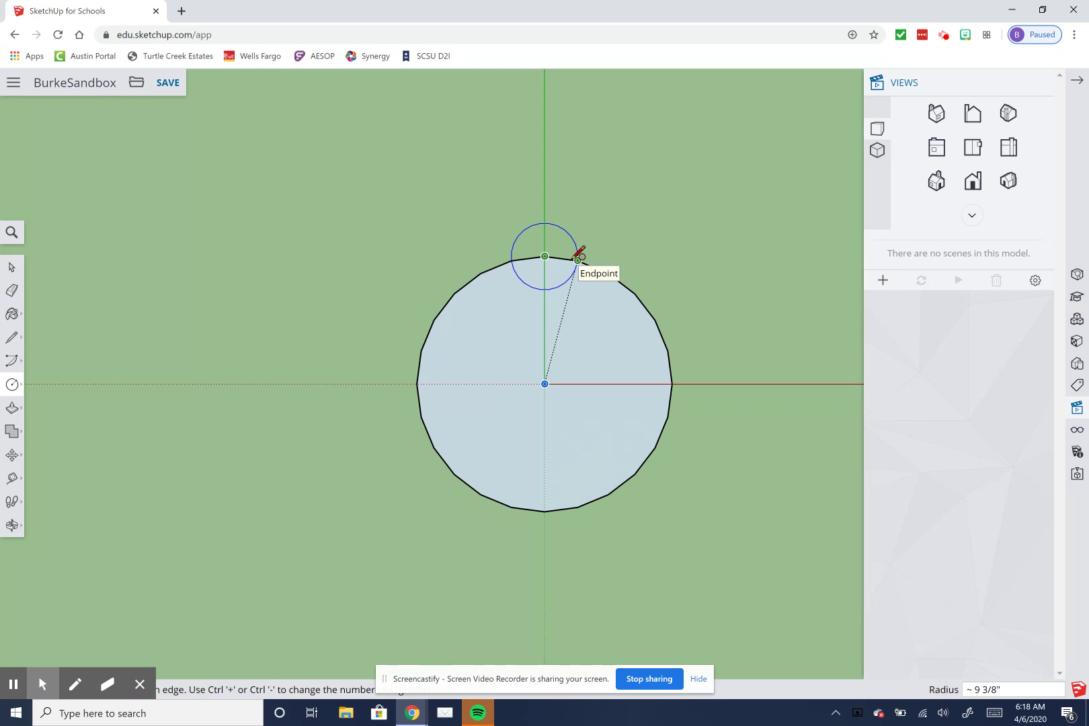
pyautogui.click(577, 255)
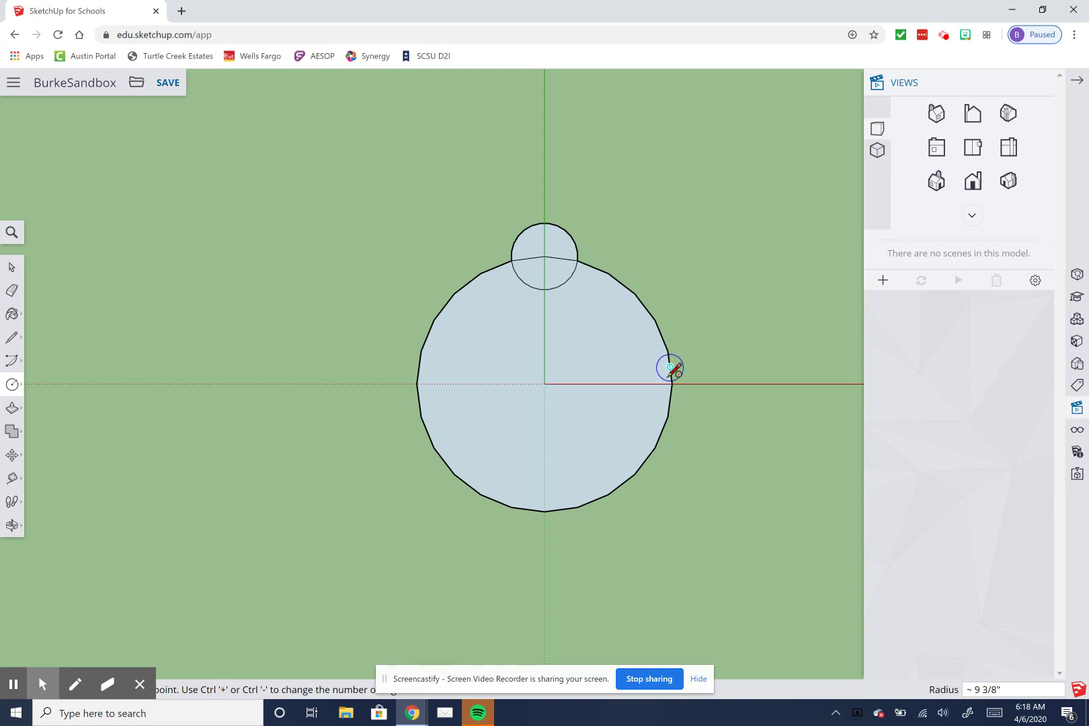
pyautogui.click(672, 384)
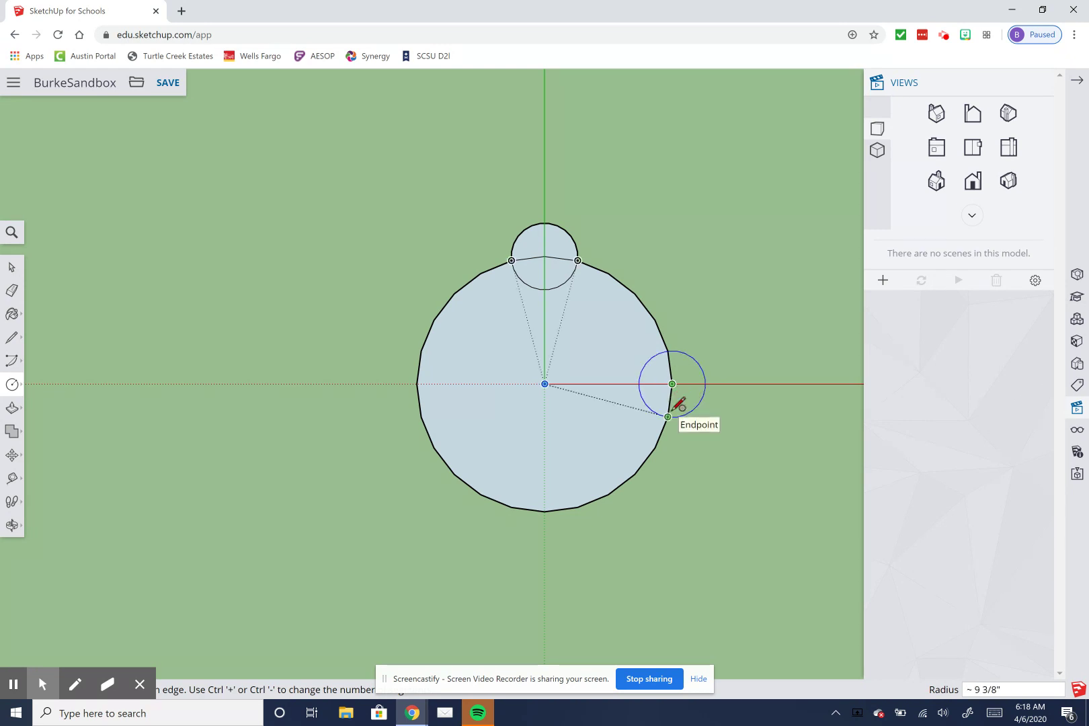
pyautogui.click(673, 409)
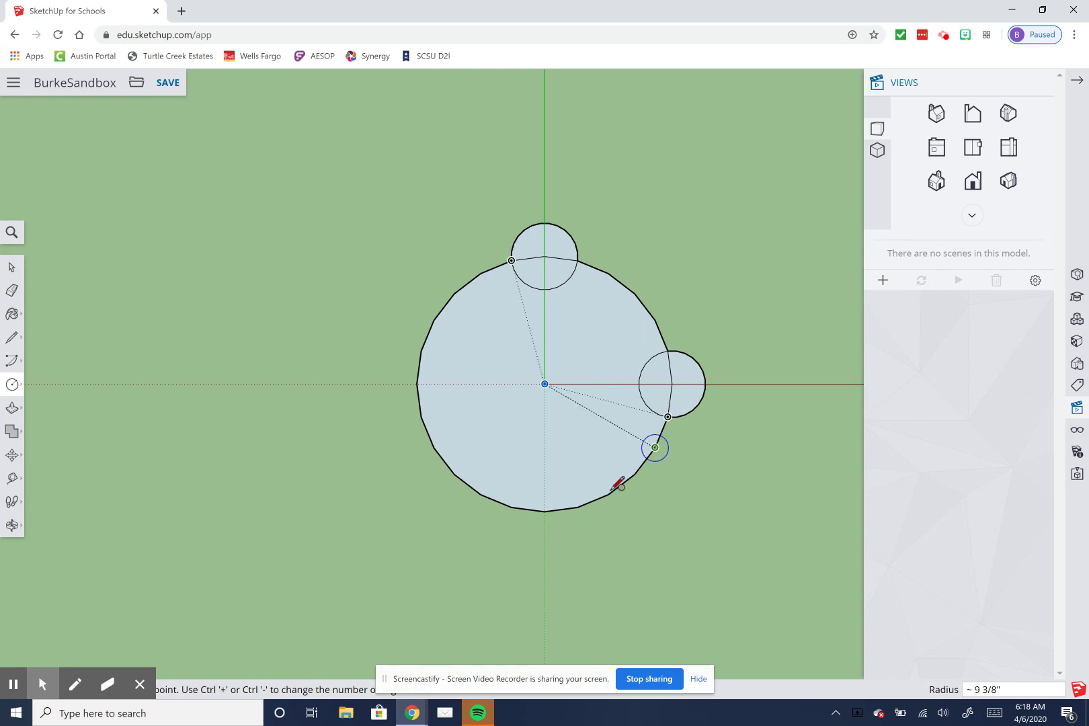
pyautogui.click(544, 511)
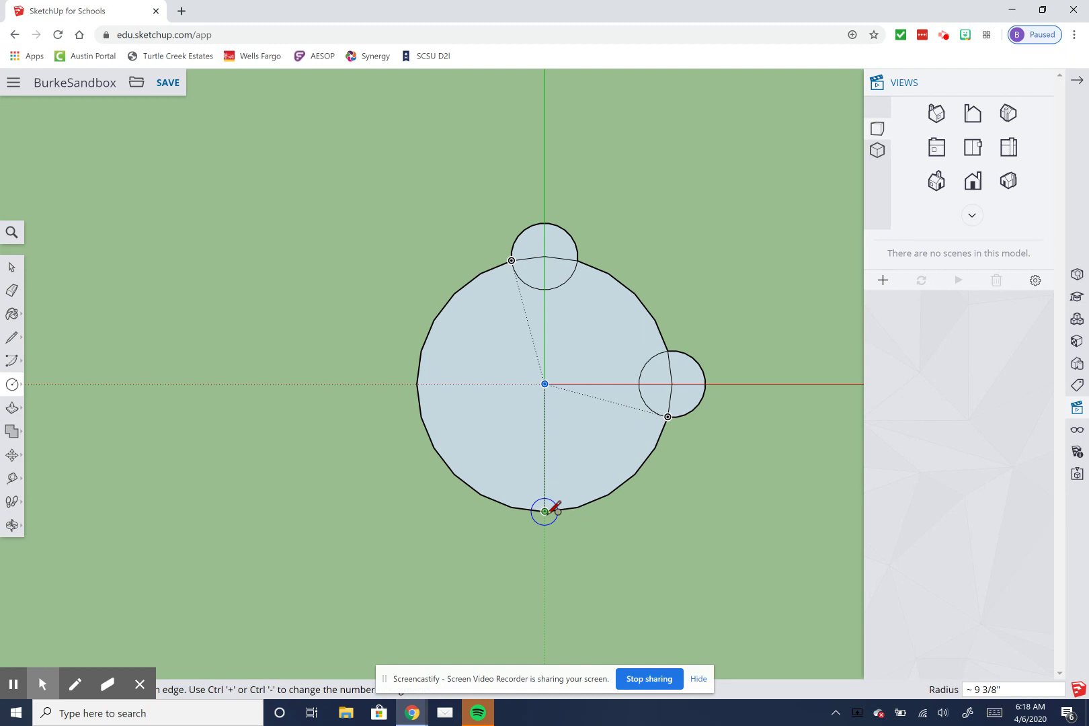
pyautogui.click(516, 505)
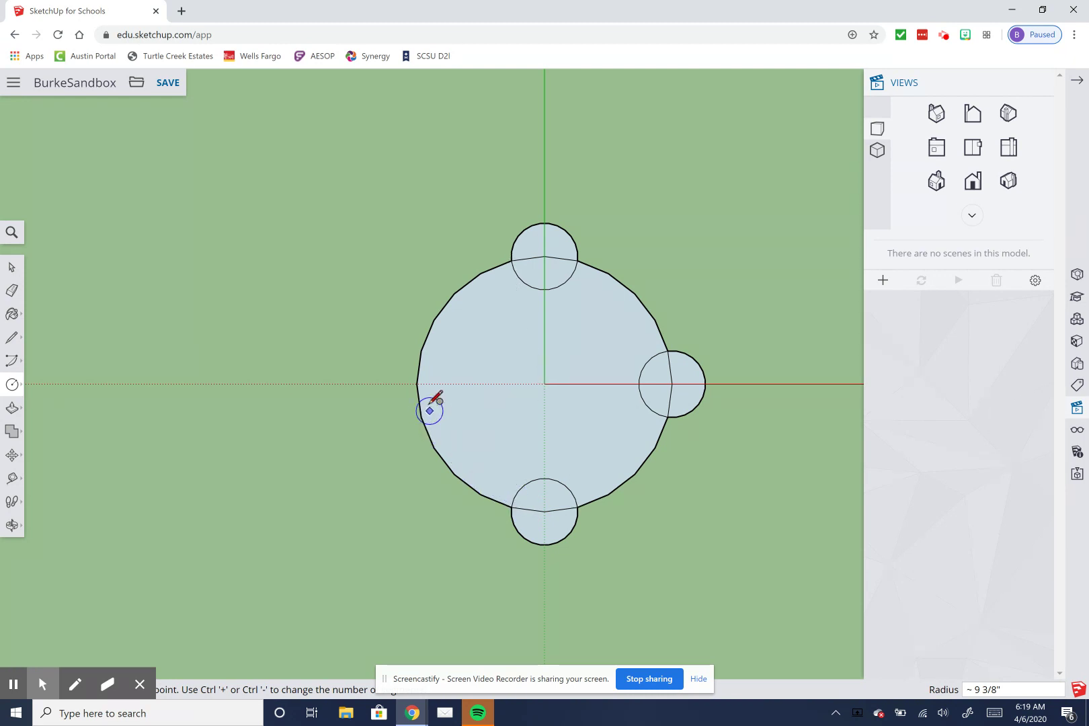
pyautogui.click(417, 384)
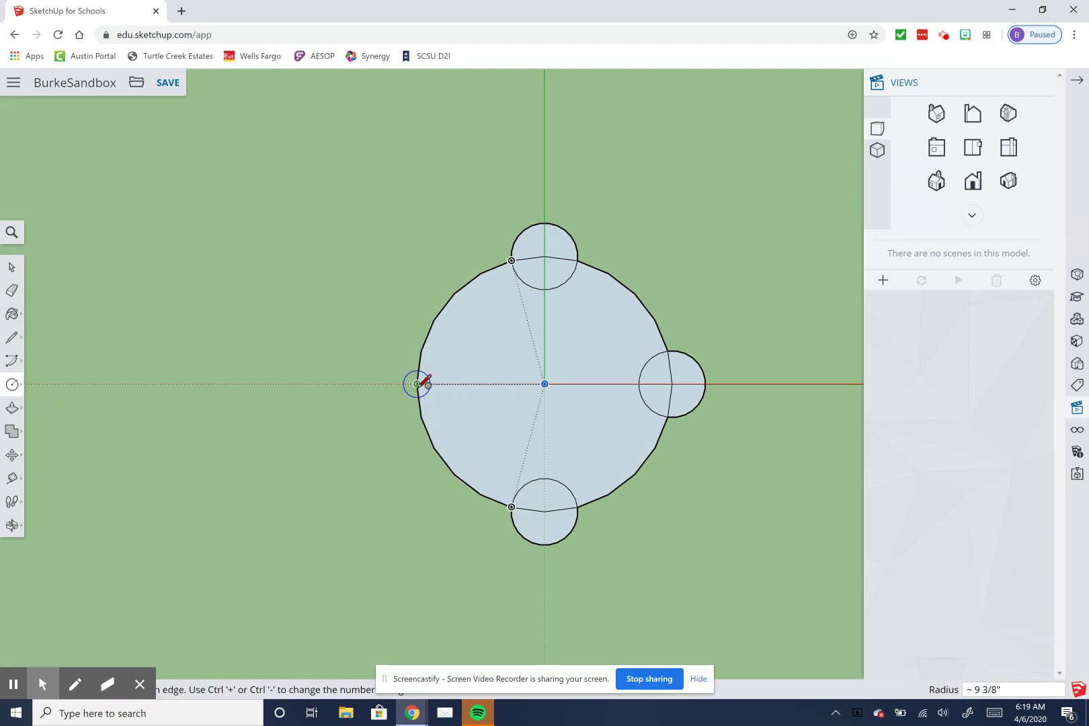
pyautogui.click(422, 350)
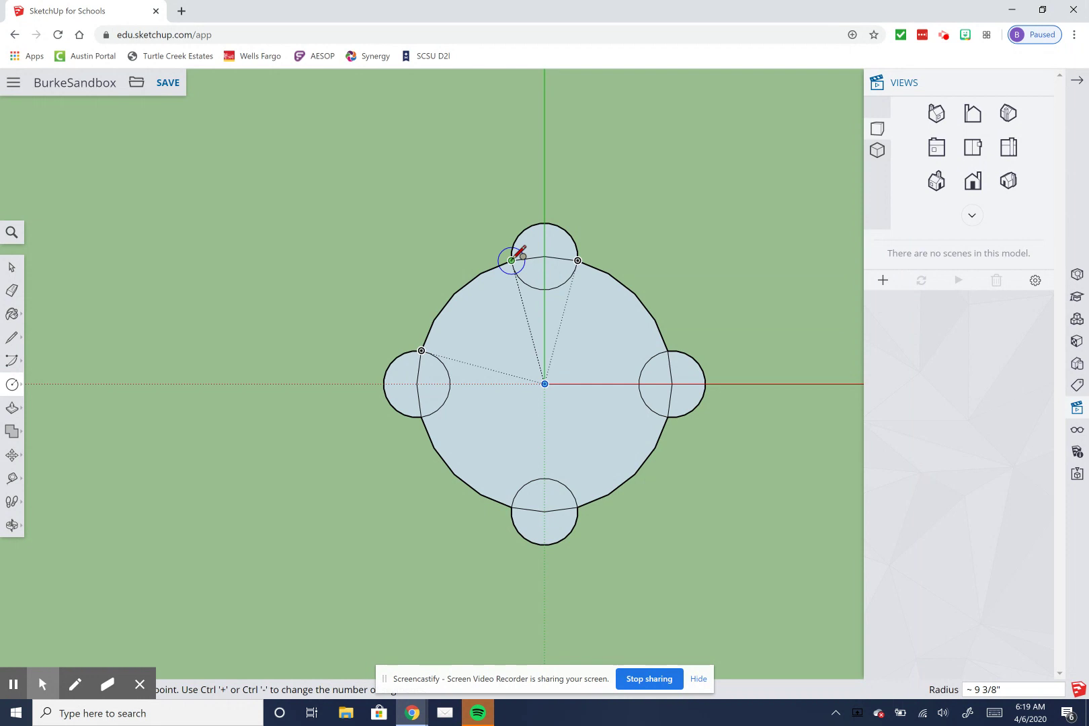
pyautogui.click(481, 273)
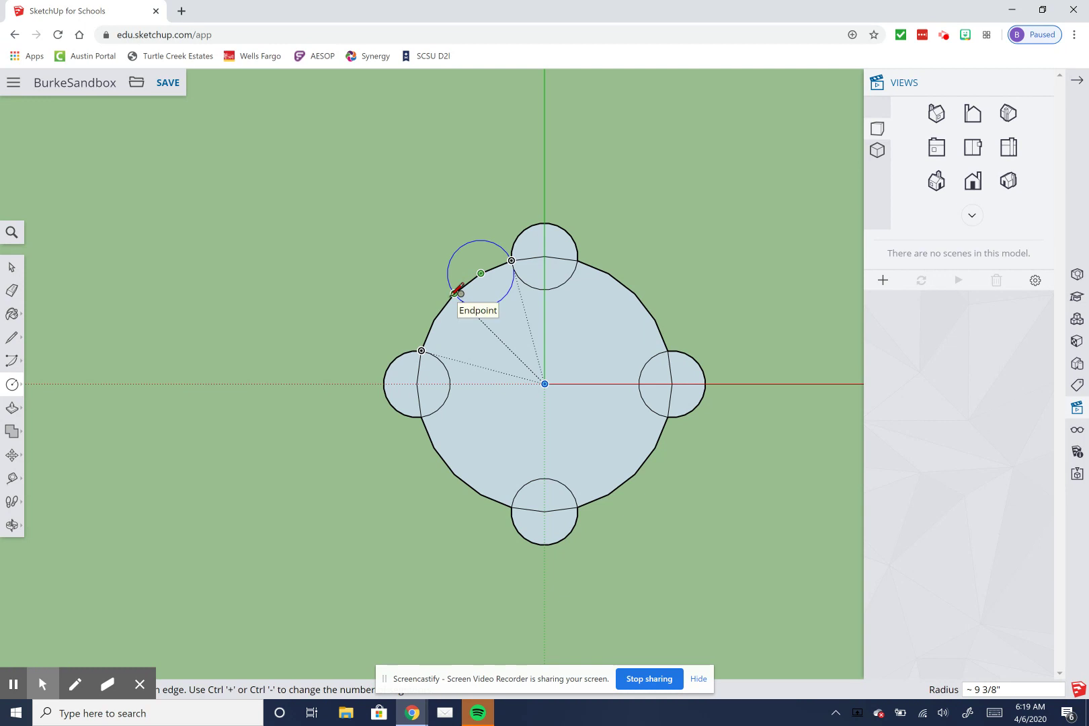
pyautogui.click(455, 293)
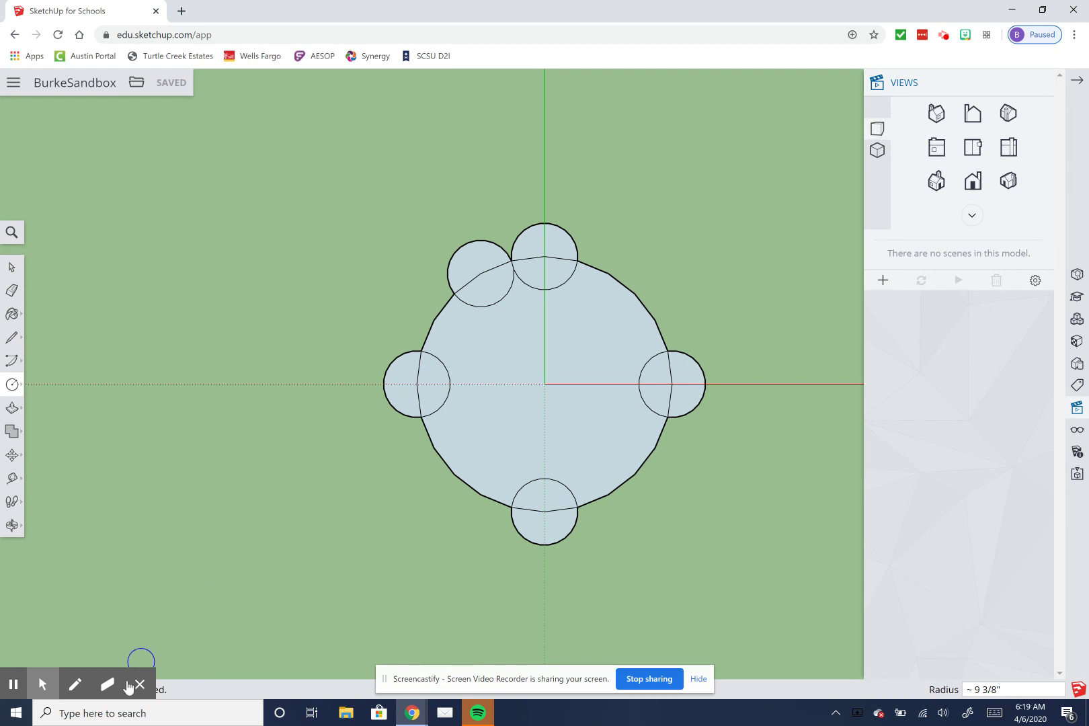
pyautogui.click(141, 686)
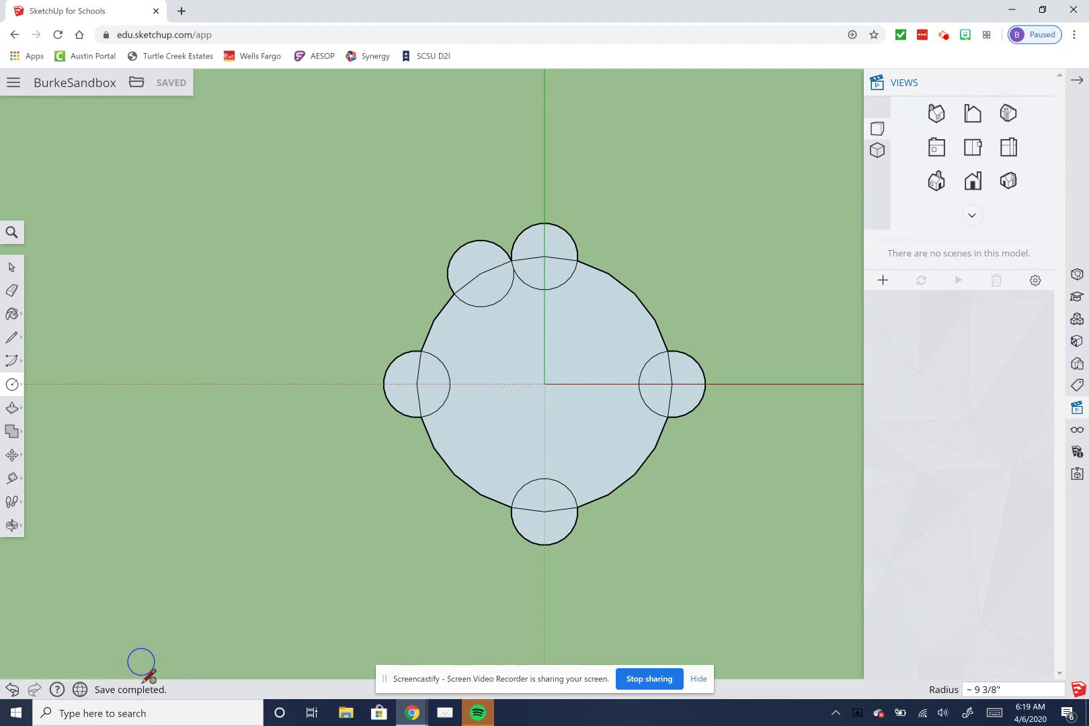
pyautogui.click(11, 690)
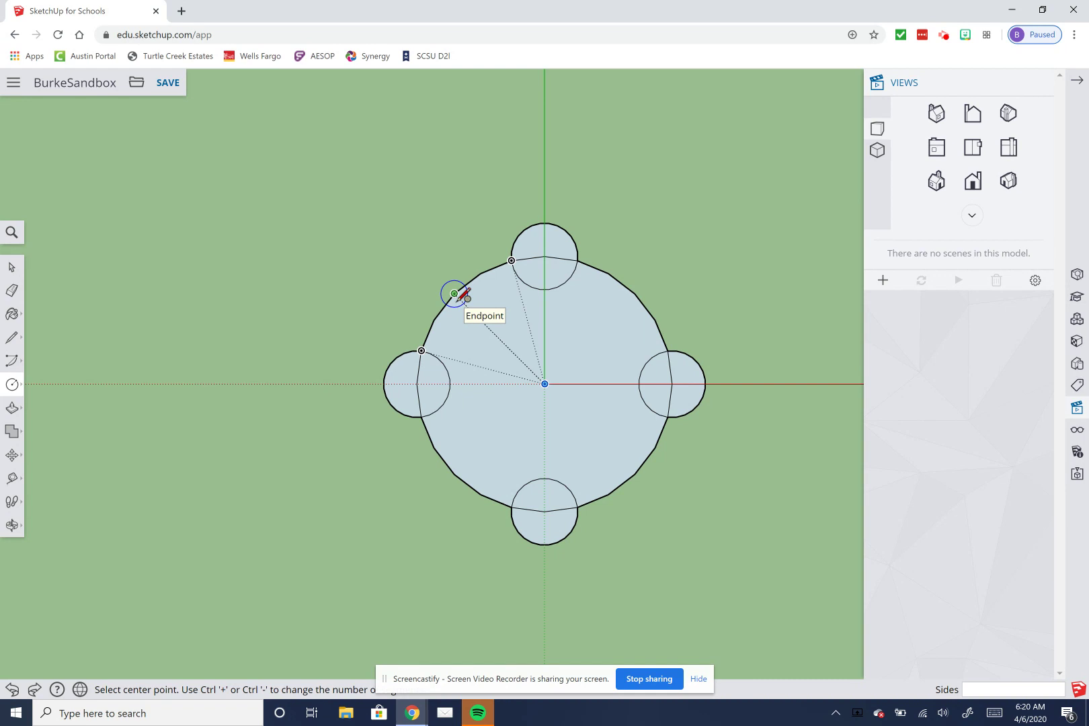
# Draw a circle of about 1' 6 5/8" radius centered on the large circle's upper-left edge, touching the adjacent small circles, and collapse the views panel.
pyautogui.click(454, 294)
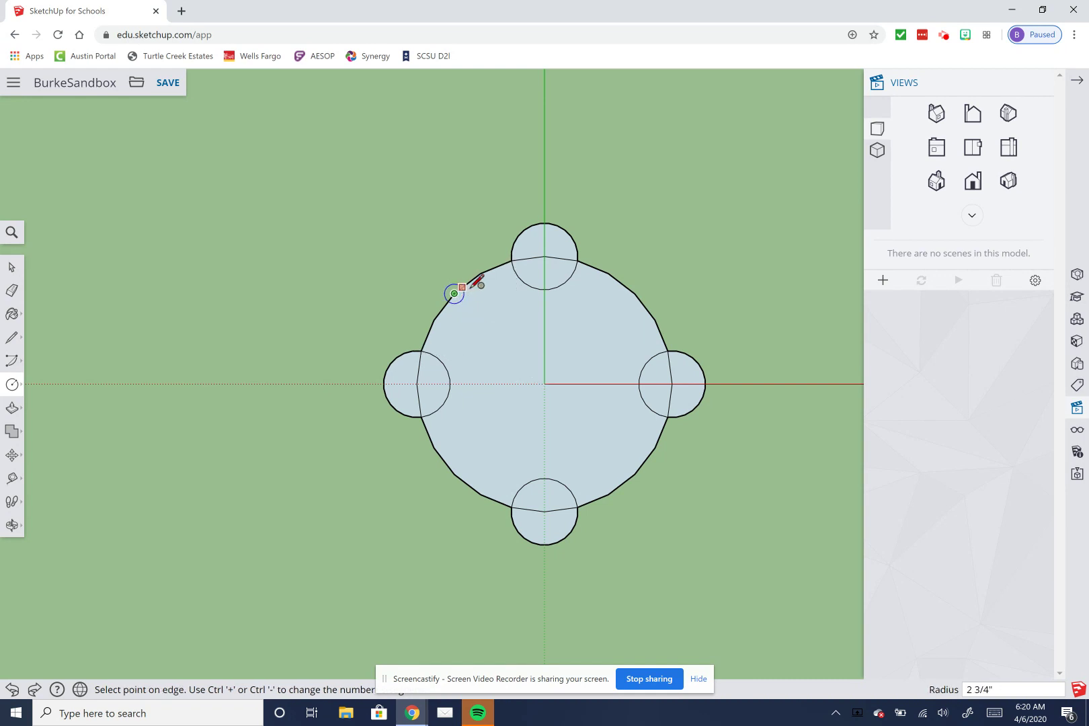
pyautogui.click(512, 261)
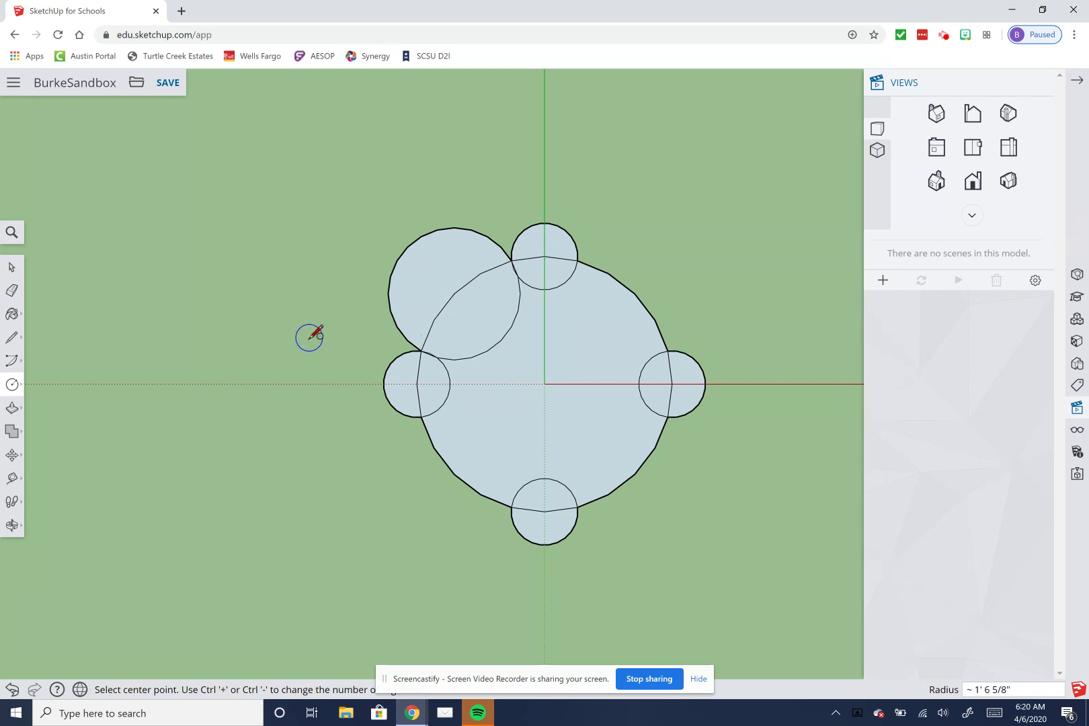
pyautogui.click(1077, 80)
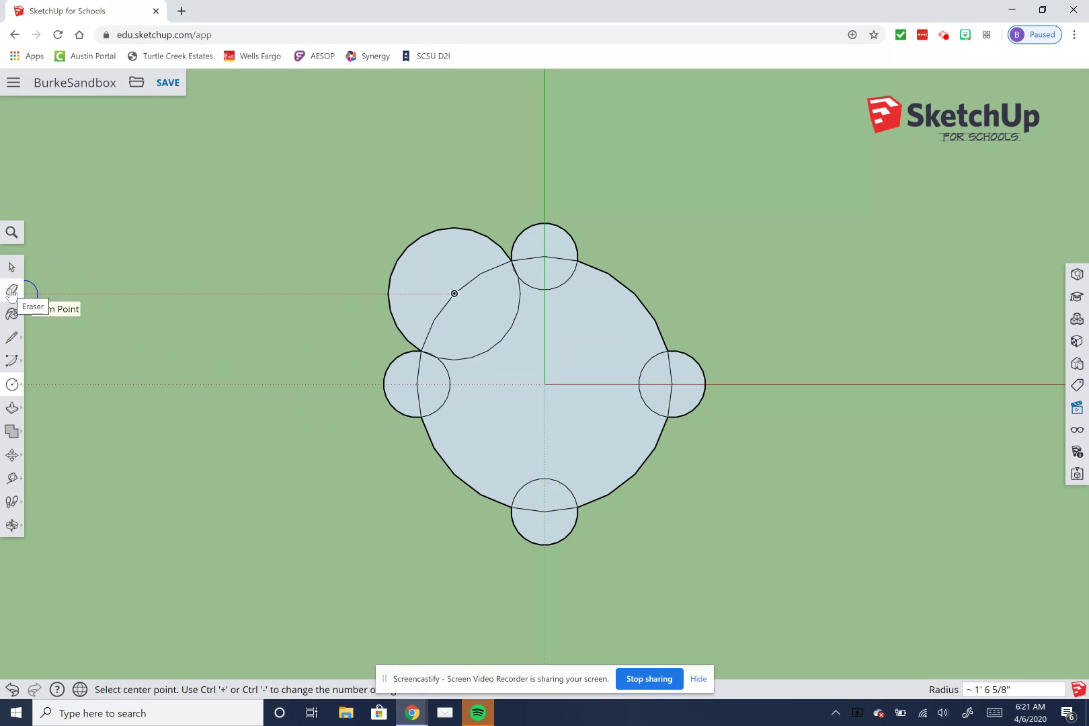
# Erase the arcs of the four small circles that lie inside the large circle.
pyautogui.click(11, 292)
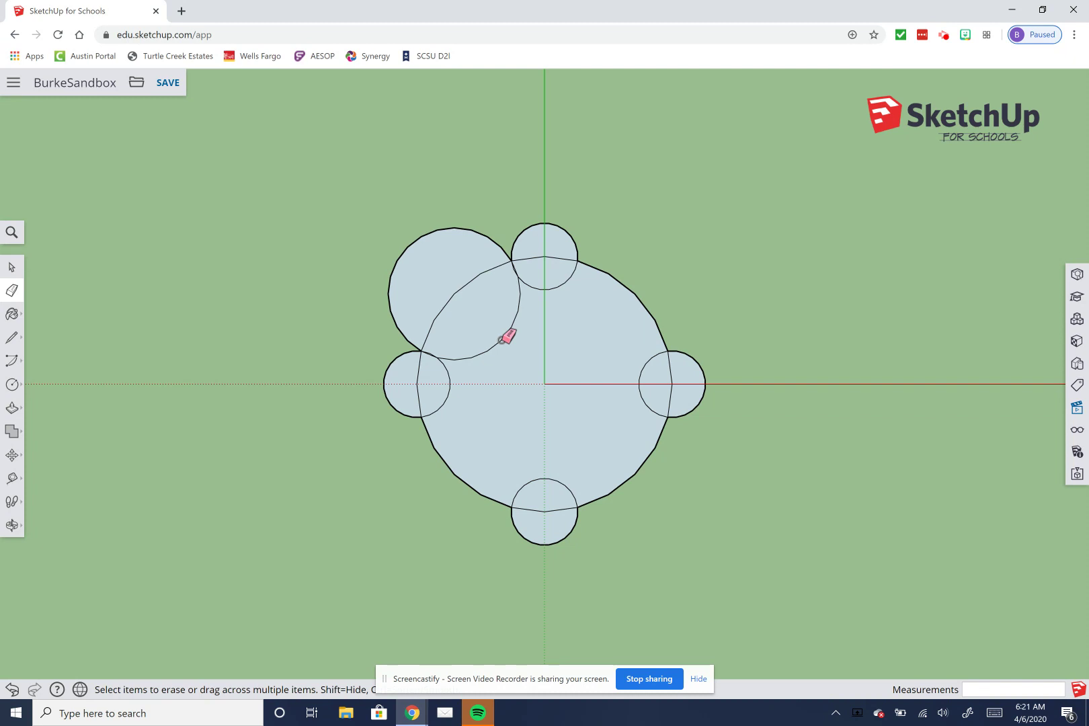
pyautogui.click(446, 400)
pyautogui.click(518, 495)
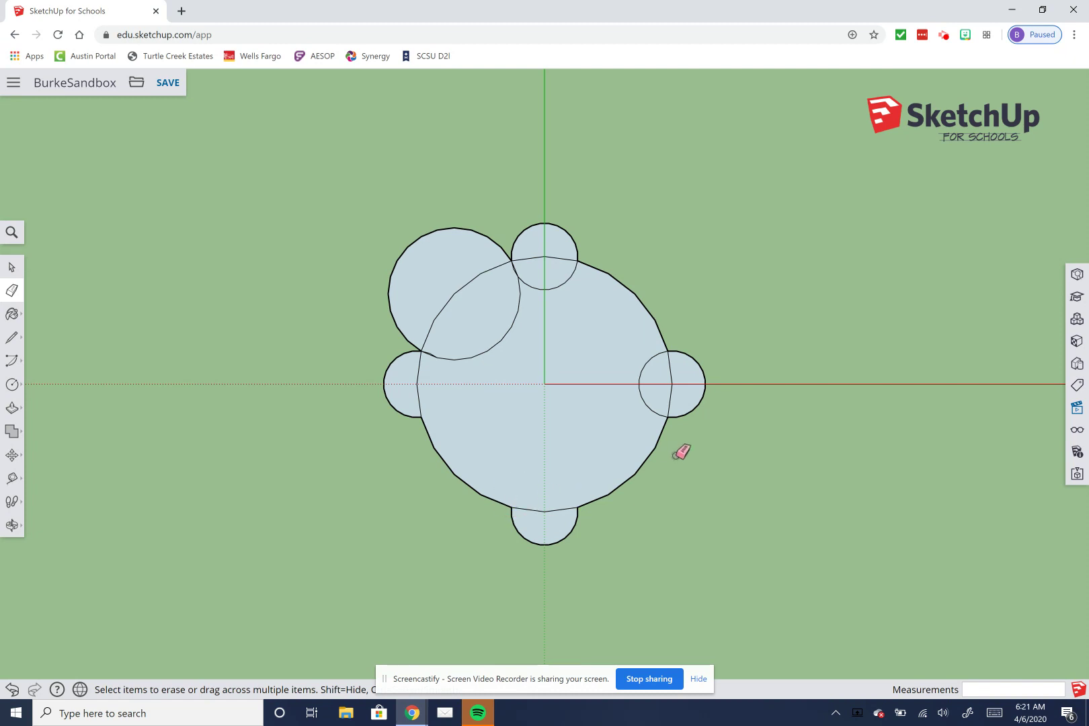
pyautogui.click(657, 412)
pyautogui.click(566, 283)
pyautogui.click(568, 277)
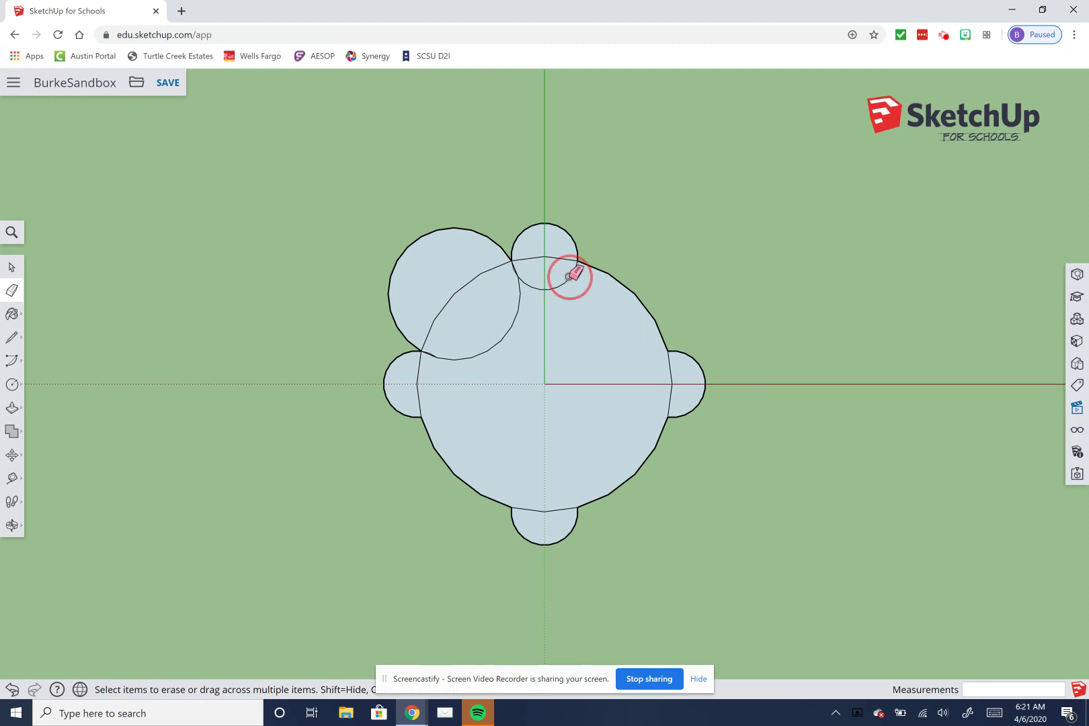
pyautogui.click(570, 277)
pyautogui.click(570, 277)
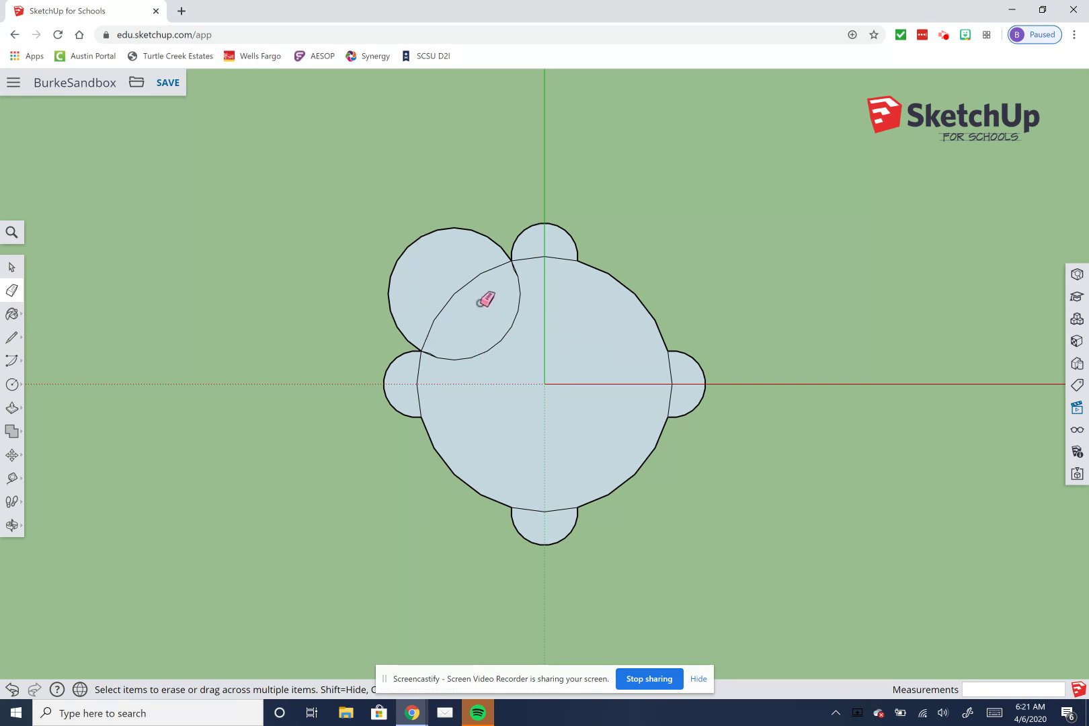
# Erase the large circle's edge inside the upper-left circle and save the model.
pyautogui.click(472, 279)
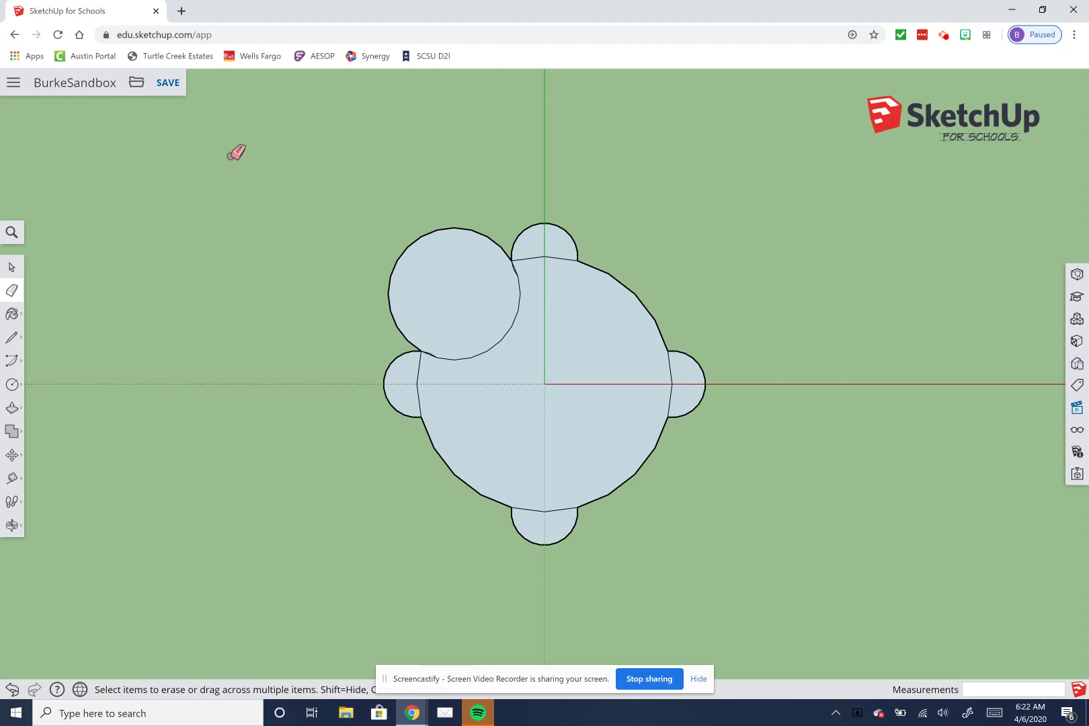
pyautogui.click(171, 85)
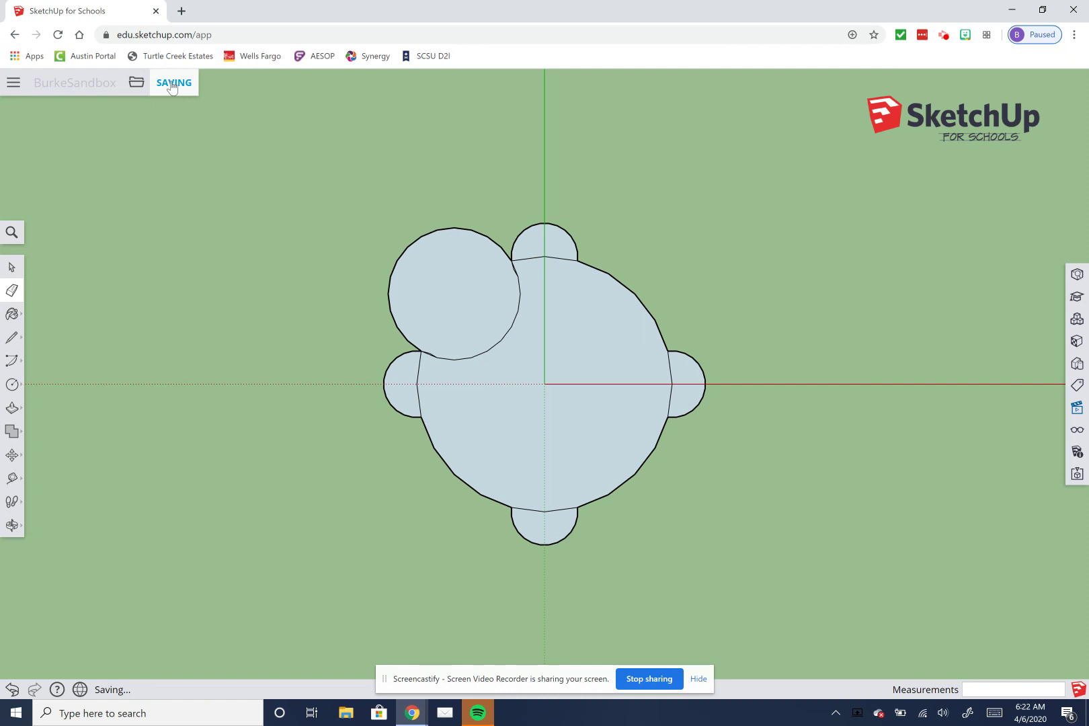